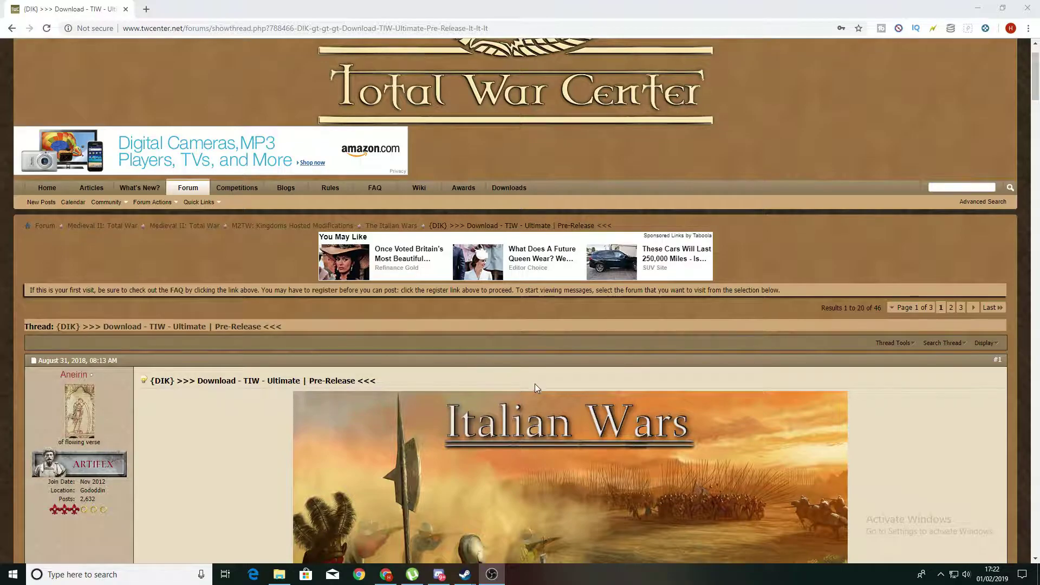
- Scroll the Italian Wars Ultimate thread past the banner and faction list to the Downloadlink and How to install sections
scroll(531, 382, "down", 2)
scroll(529, 385, "down", 1)
scroll(528, 382, "down", 3)
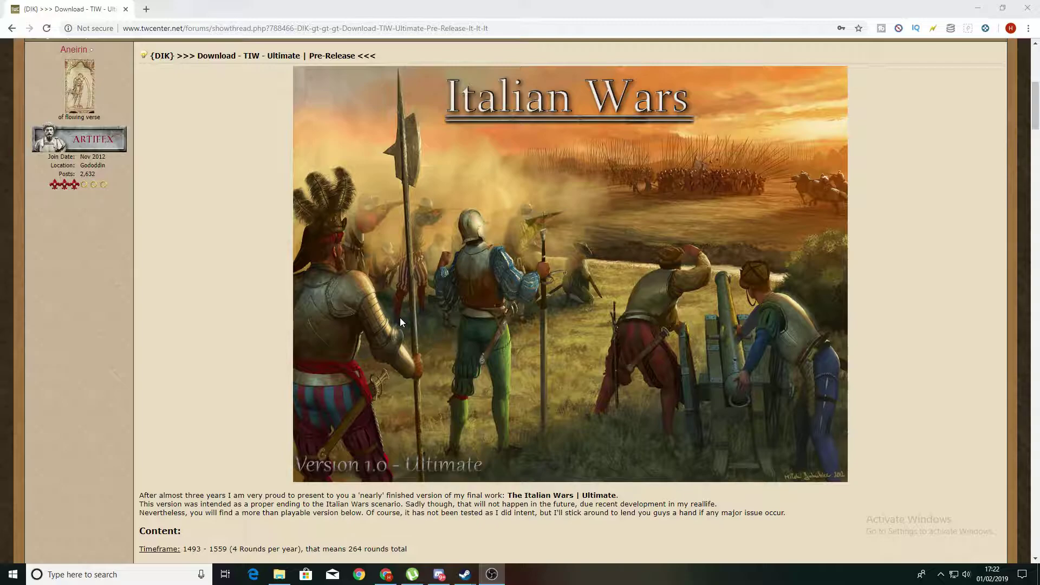
scroll(397, 318, "down", 9)
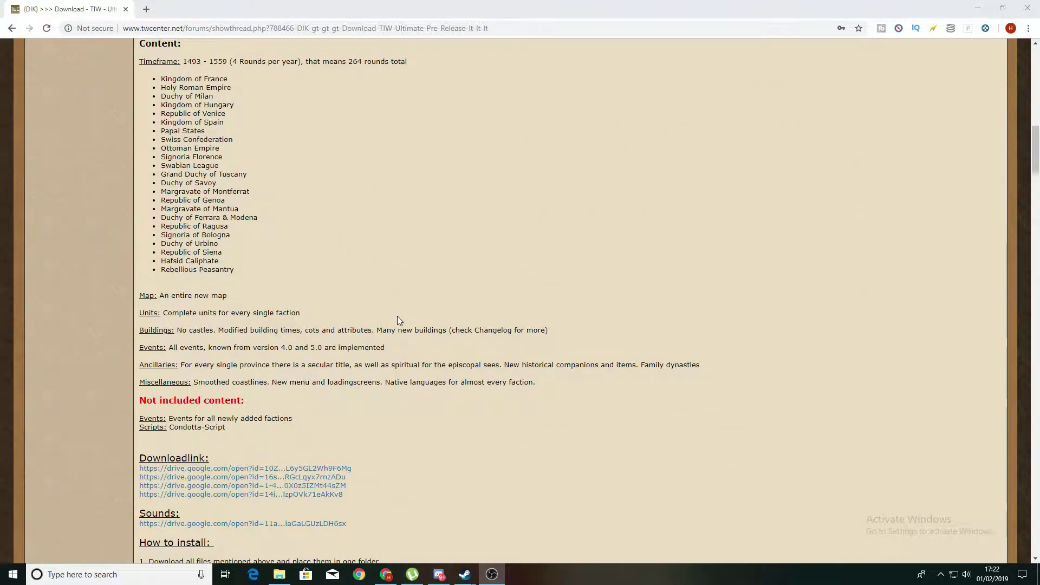
scroll(137, 394, "down", 3)
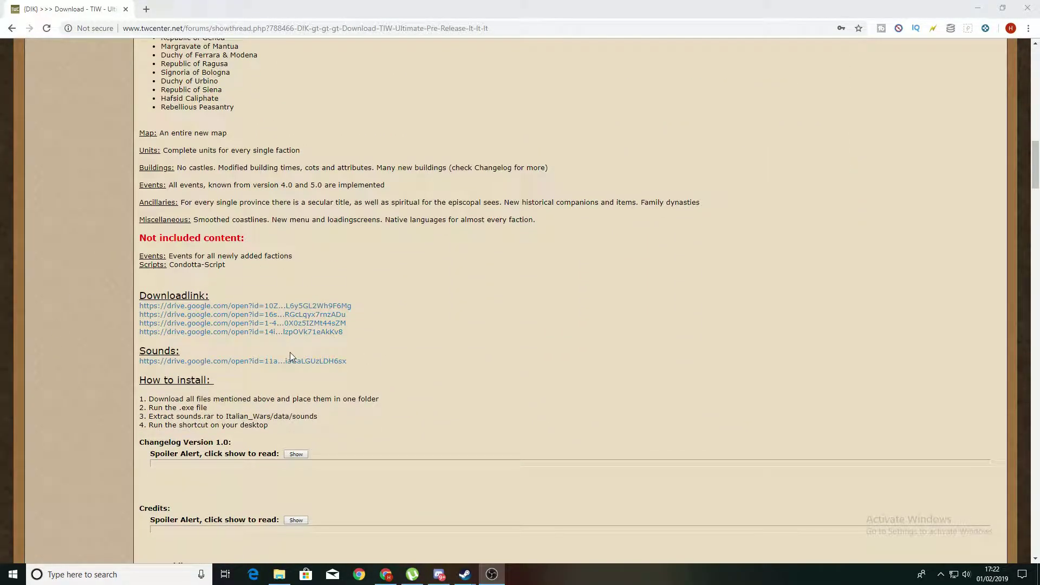
- Minimize Chrome and open the Medieval II Definitive Edition local files from its Steam properties
left_click(983, 10)
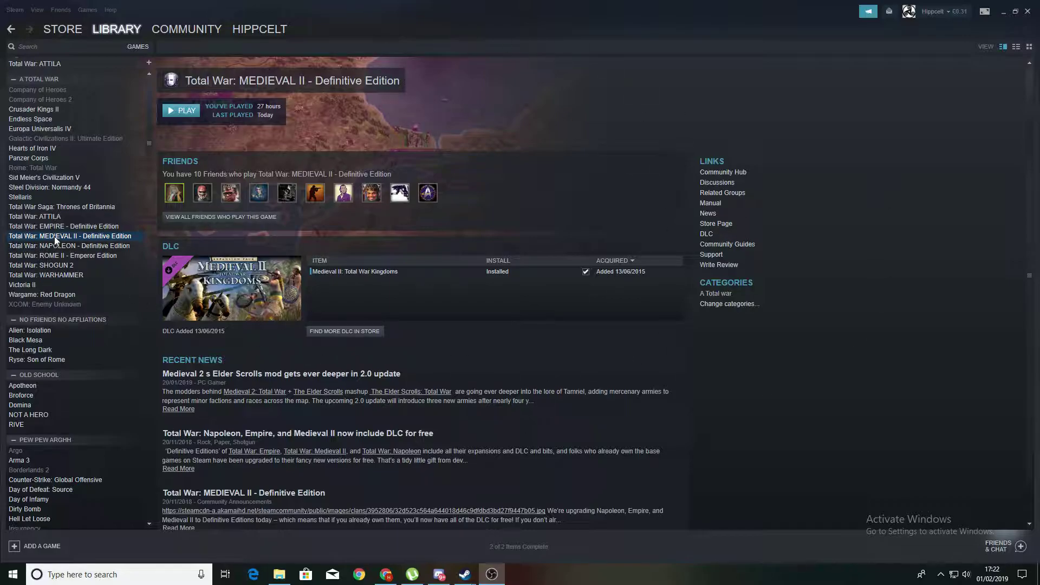
right_click(96, 240)
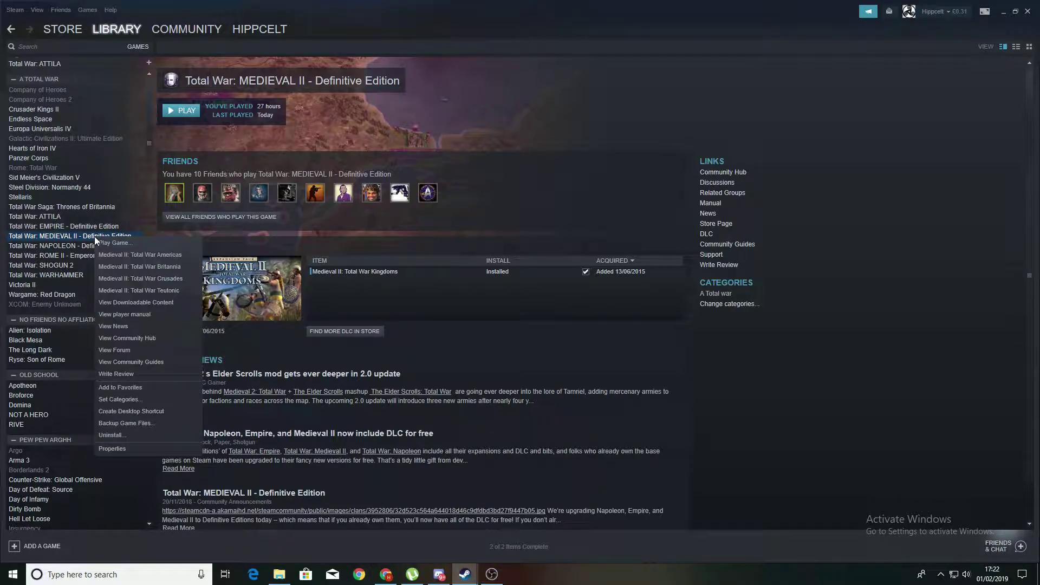
left_click(128, 447)
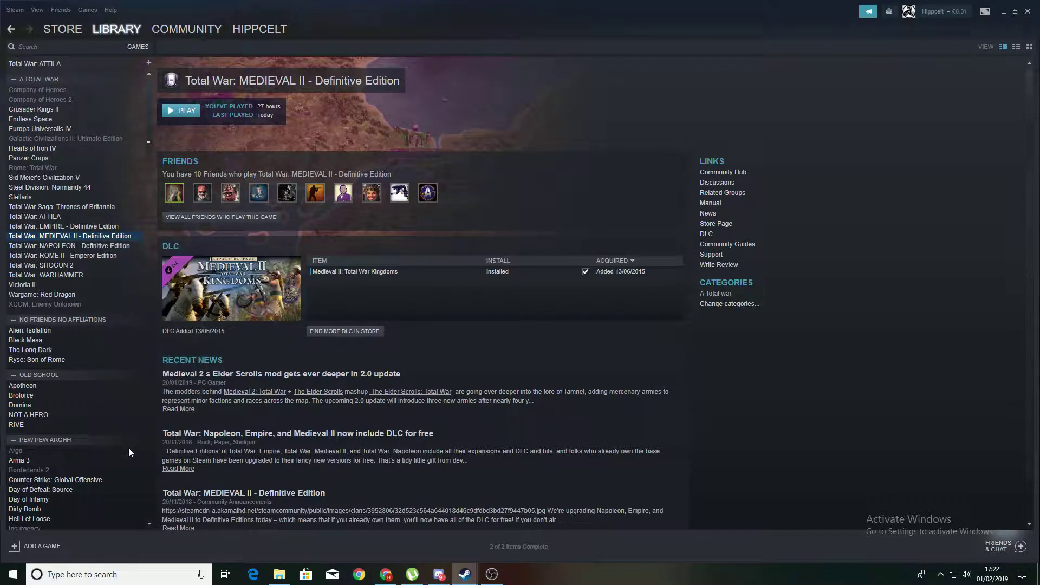
left_click(485, 142)
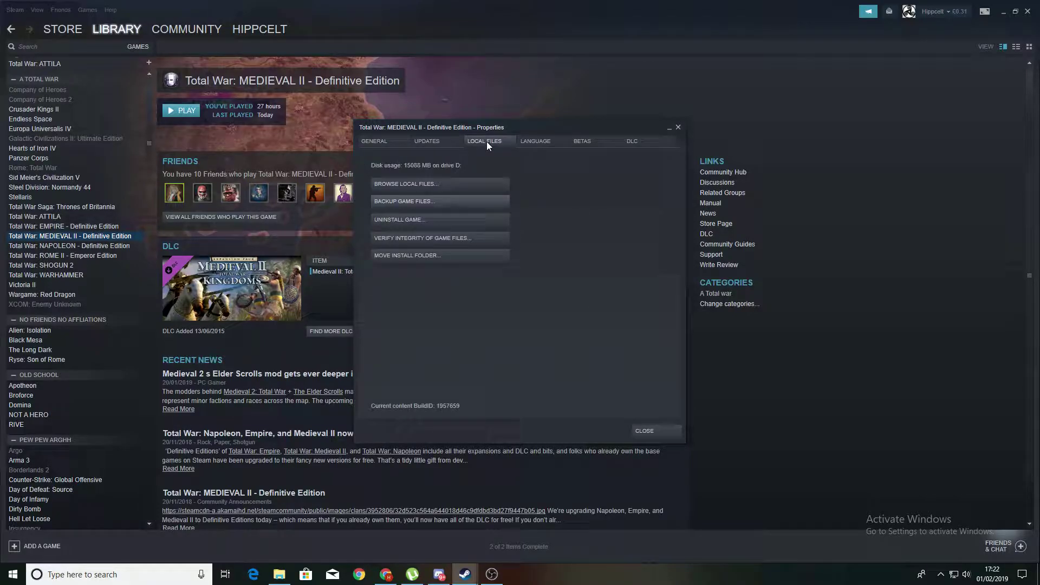
left_click(389, 183)
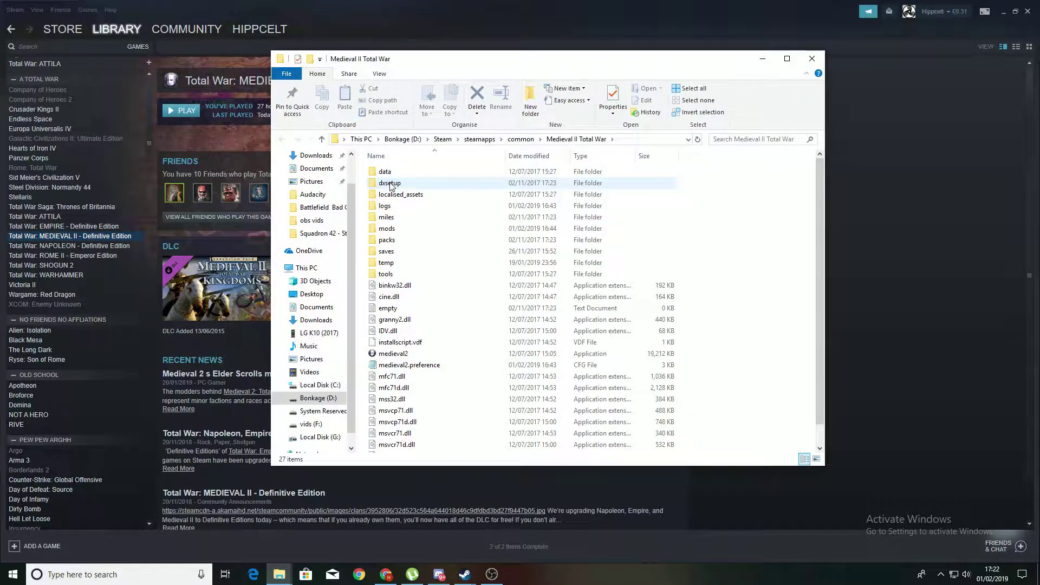
- Go into mods\dik to show the DIK_Ultimate 0.6.1-0027 installer, its data parts and sounds archive
double_click(389, 231)
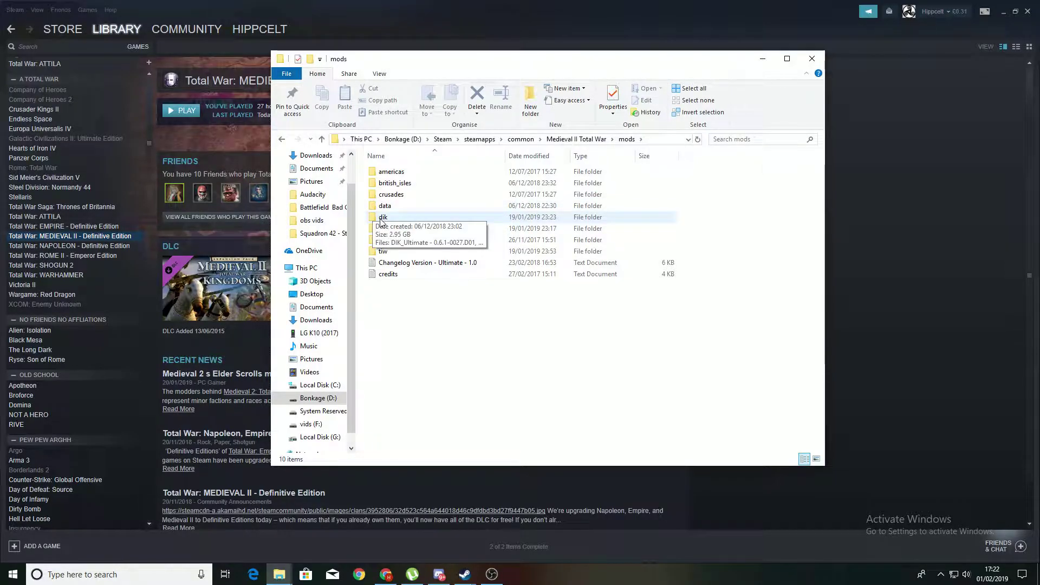
double_click(381, 218)
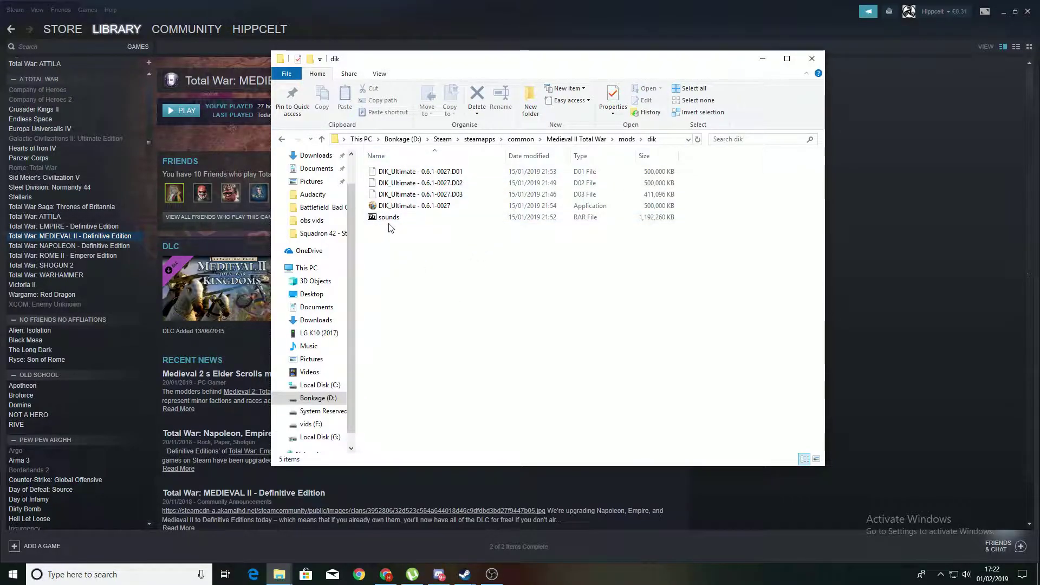
double_click(418, 208)
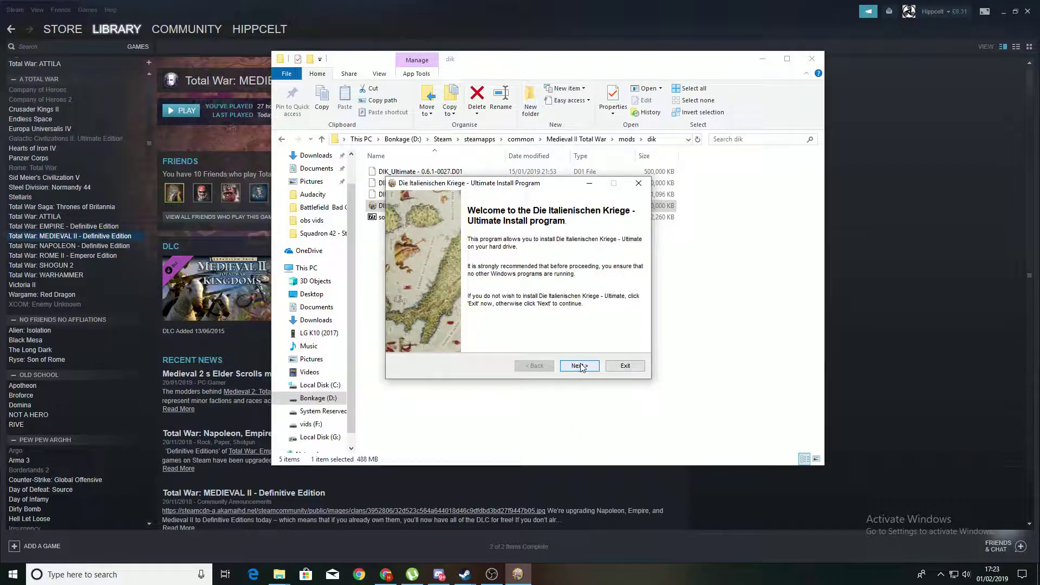
left_click(581, 366)
left_click(581, 368)
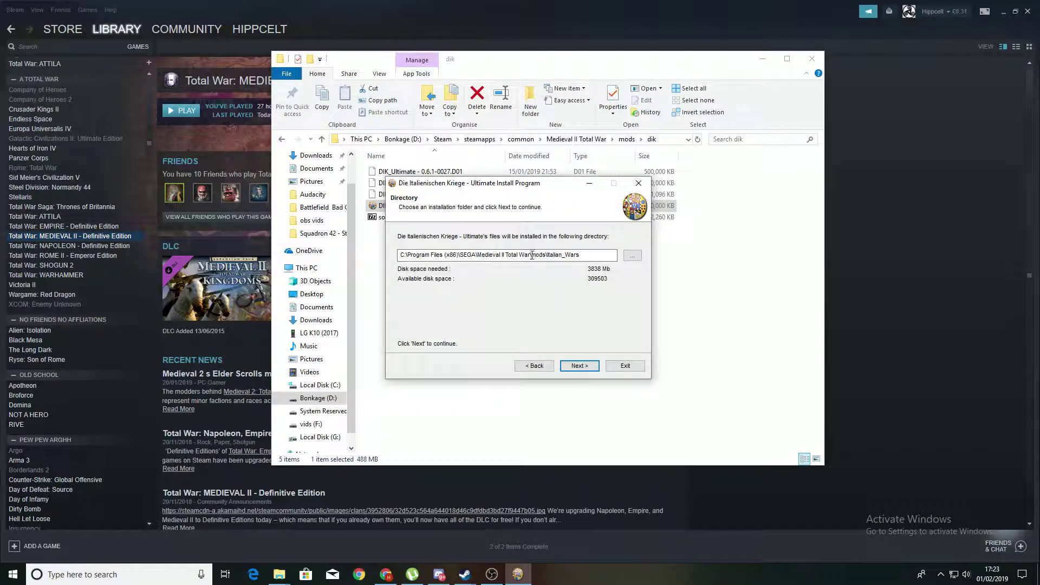
left_click_drag(615, 255, 399, 255)
left_click(502, 261)
left_click(621, 368)
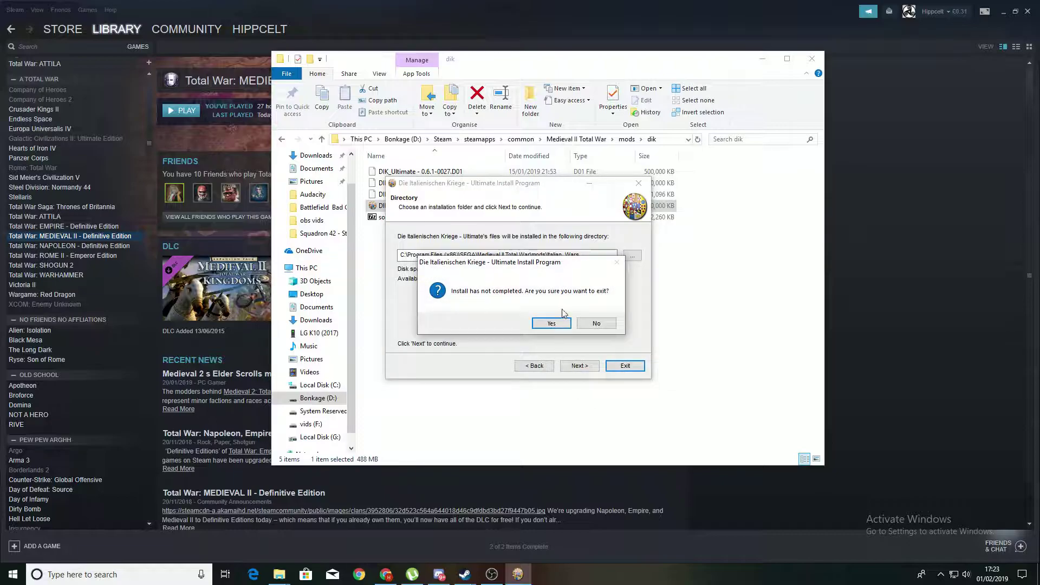
left_click(553, 324)
left_click(594, 325)
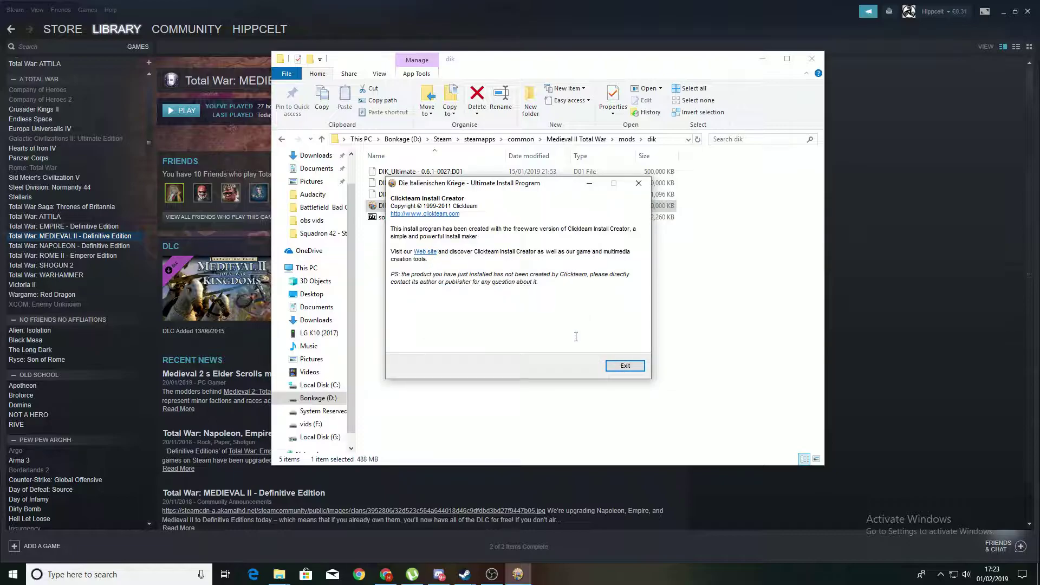
- Close the installer's final screen and look inside the new tiw folder in mods
left_click(638, 183)
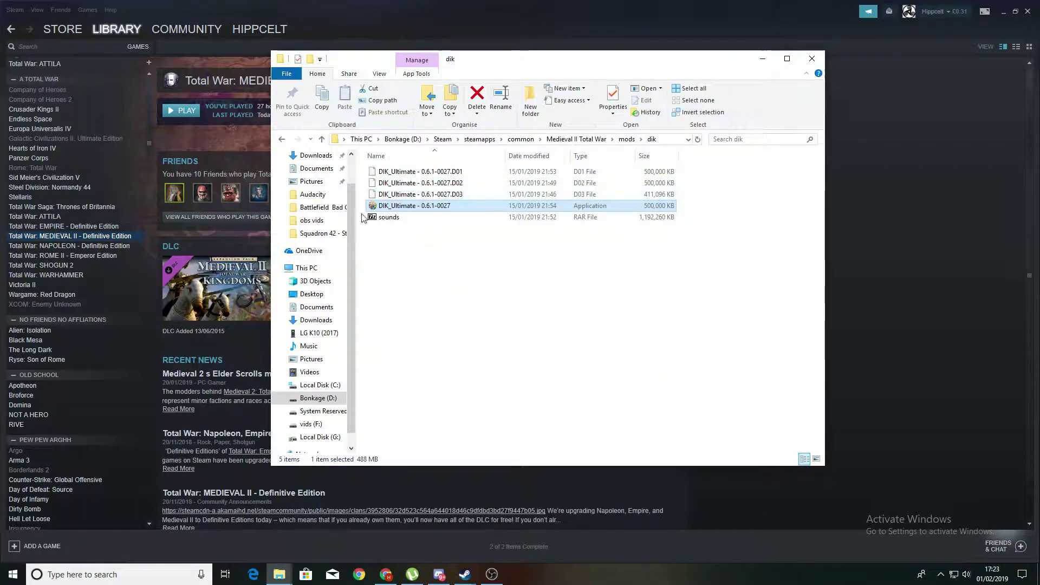
left_click(626, 139)
left_click(384, 252)
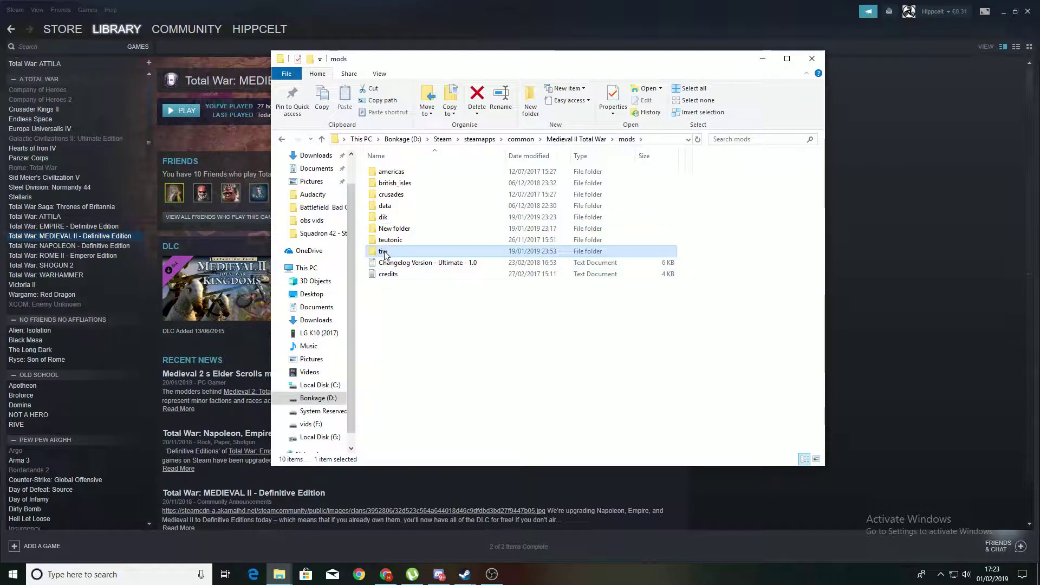
double_click(384, 252)
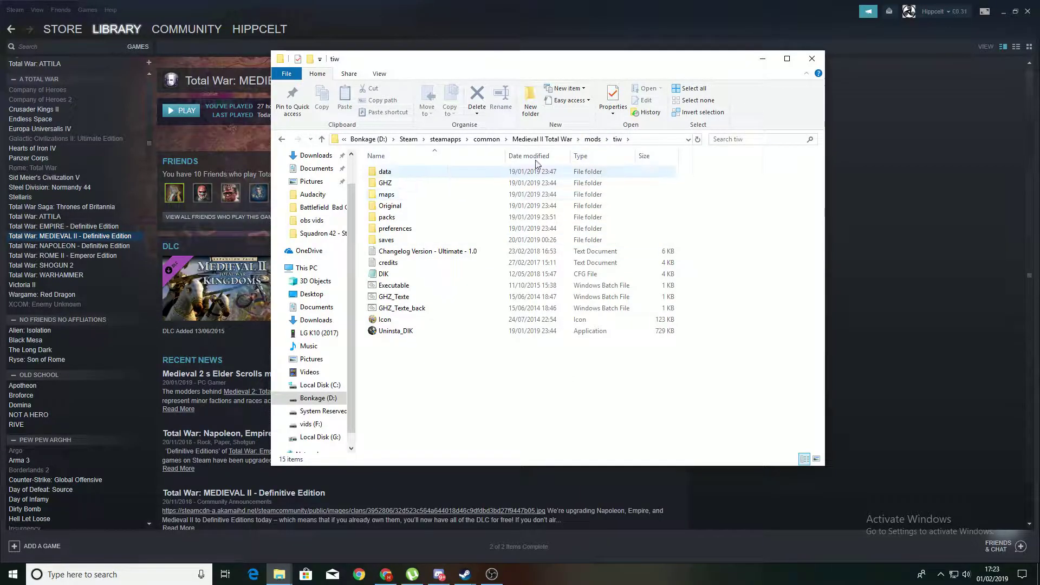
left_click(593, 142)
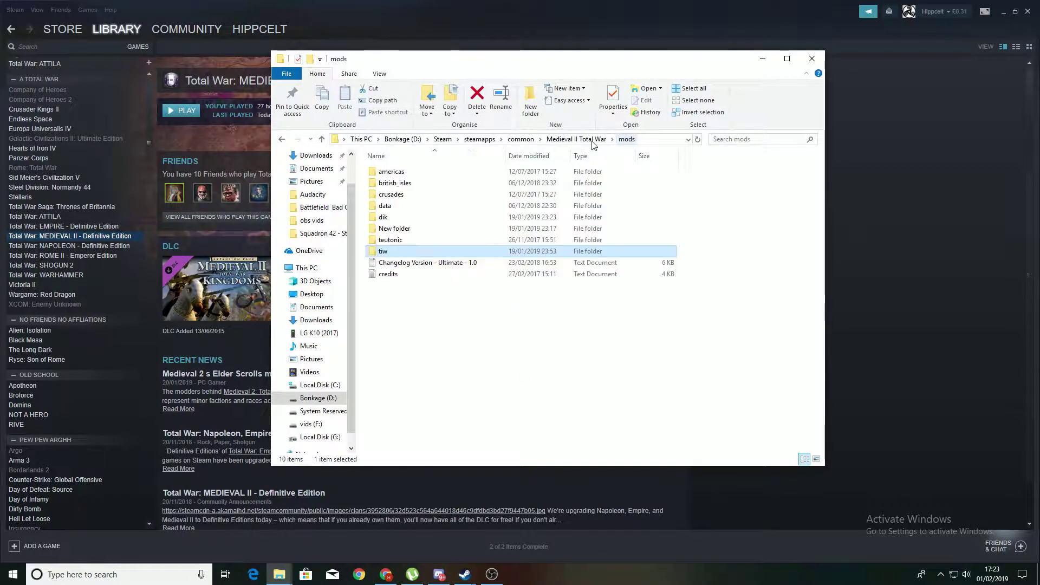
- Recheck the dik folder, inspect tiw's data folder, then return to the mods folder
double_click(383, 215)
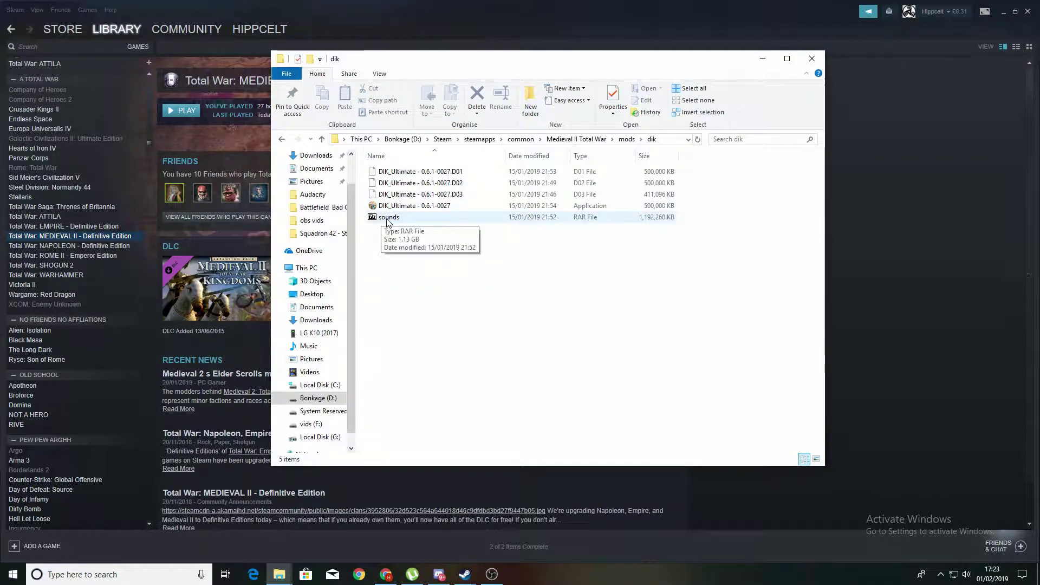
left_click(627, 139)
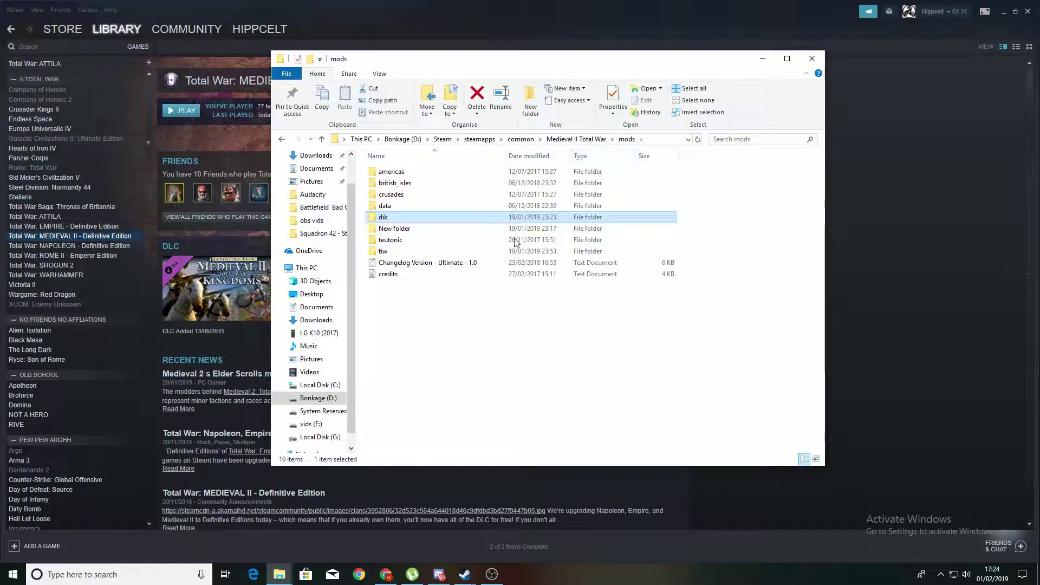
double_click(374, 252)
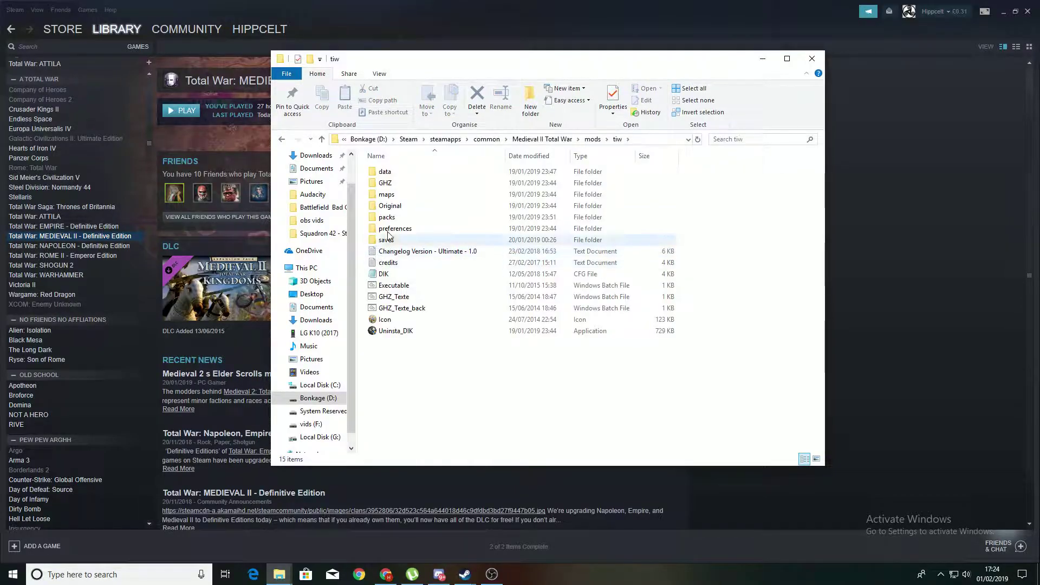
left_click(385, 175)
double_click(386, 174)
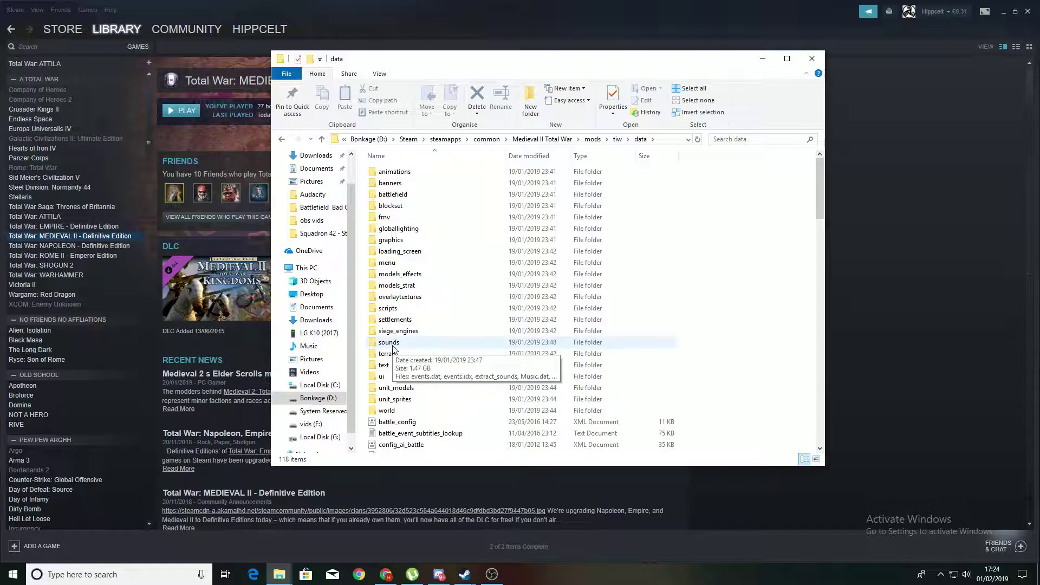
left_click(616, 140)
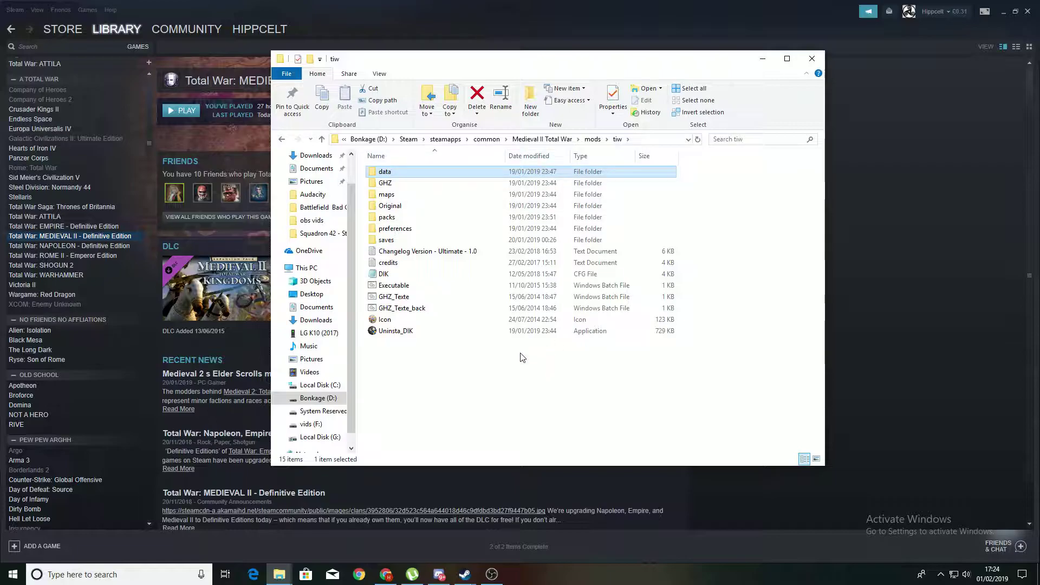
left_click(592, 139)
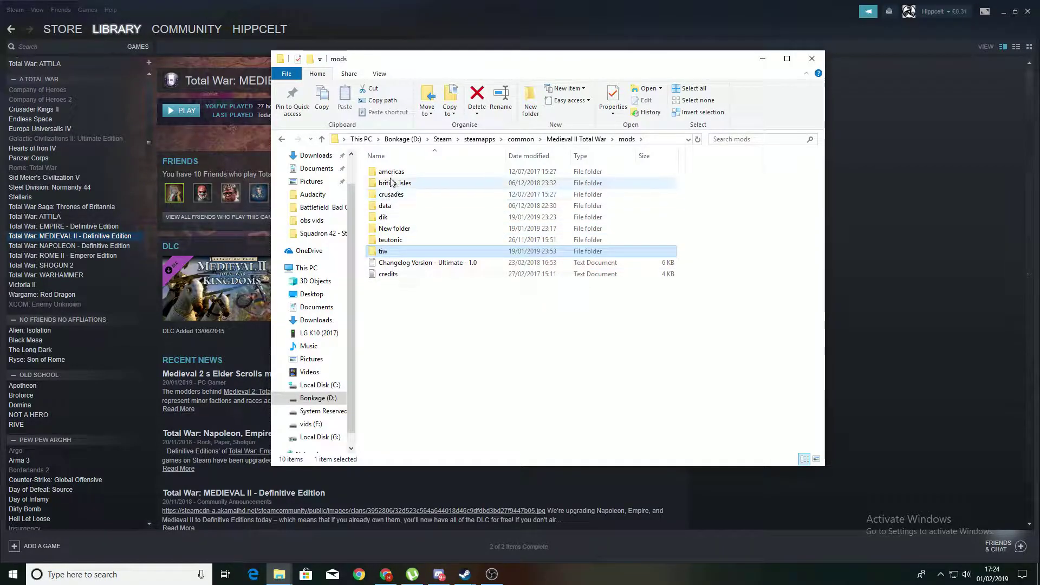
- Rename the existing americas mod folder to americas.1
mouse_move(406, 187)
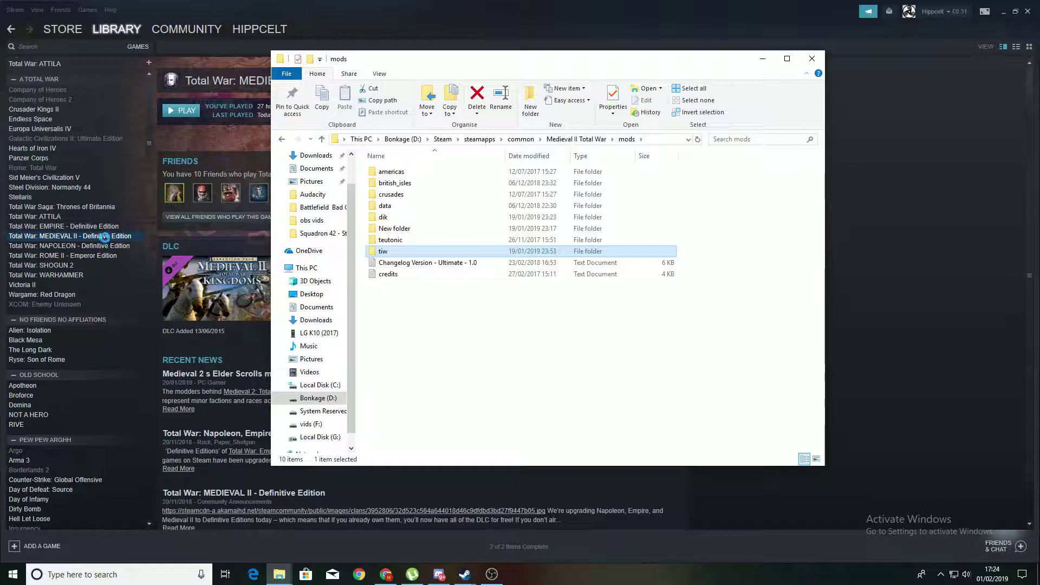
right_click(395, 174)
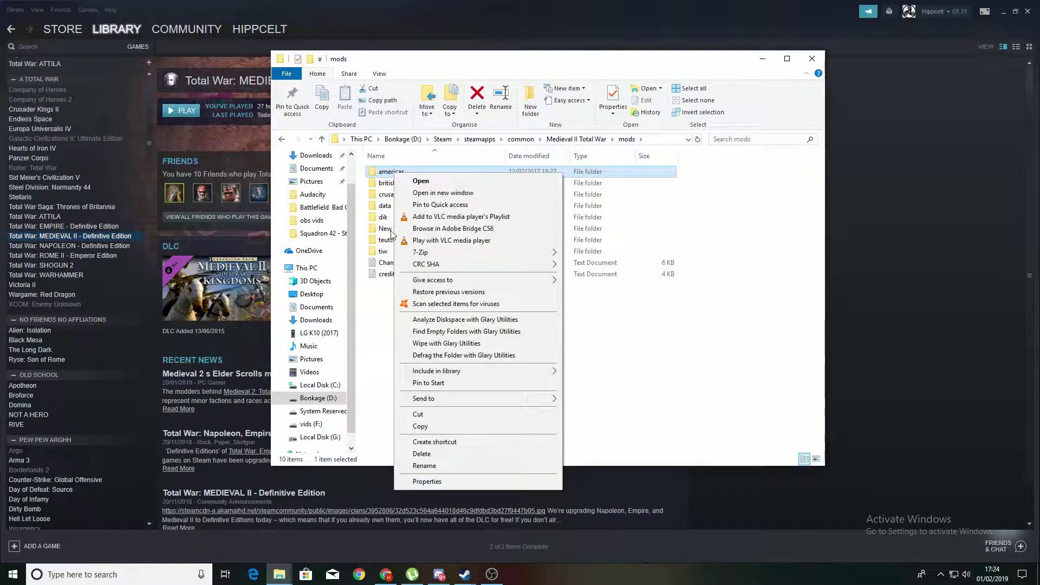
left_click(424, 466)
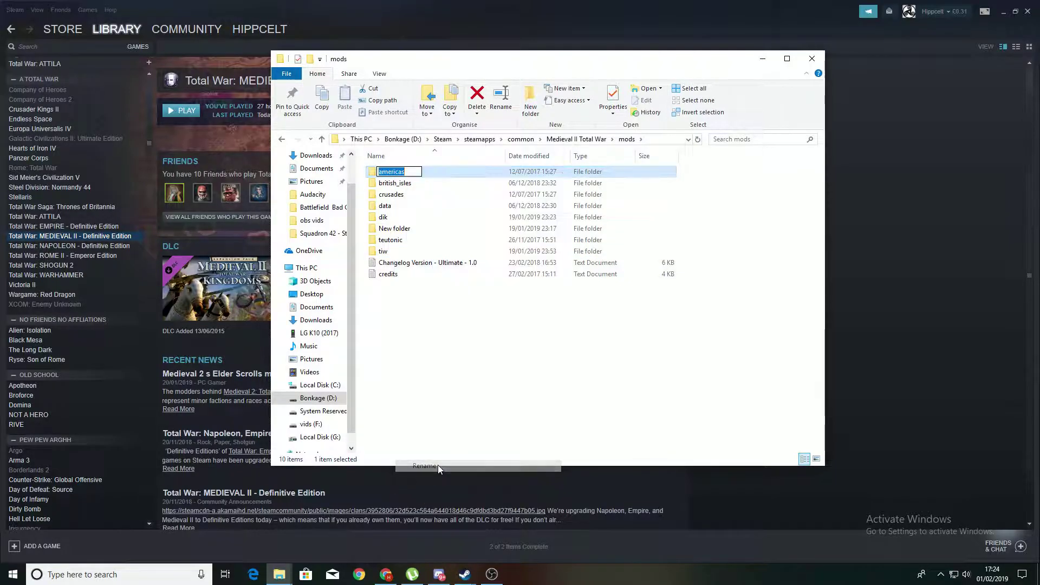
left_click(411, 172)
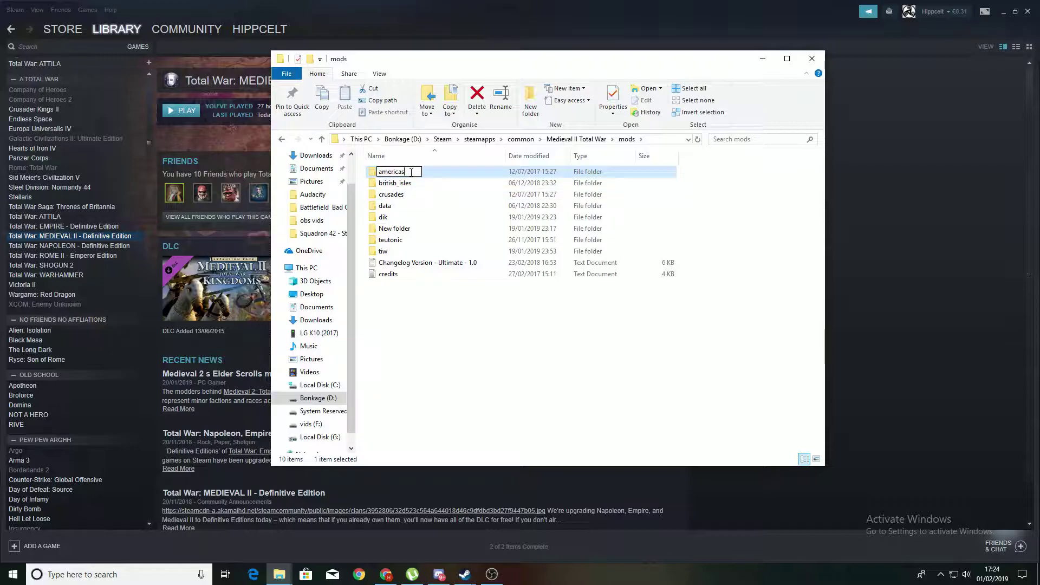
type(".1")
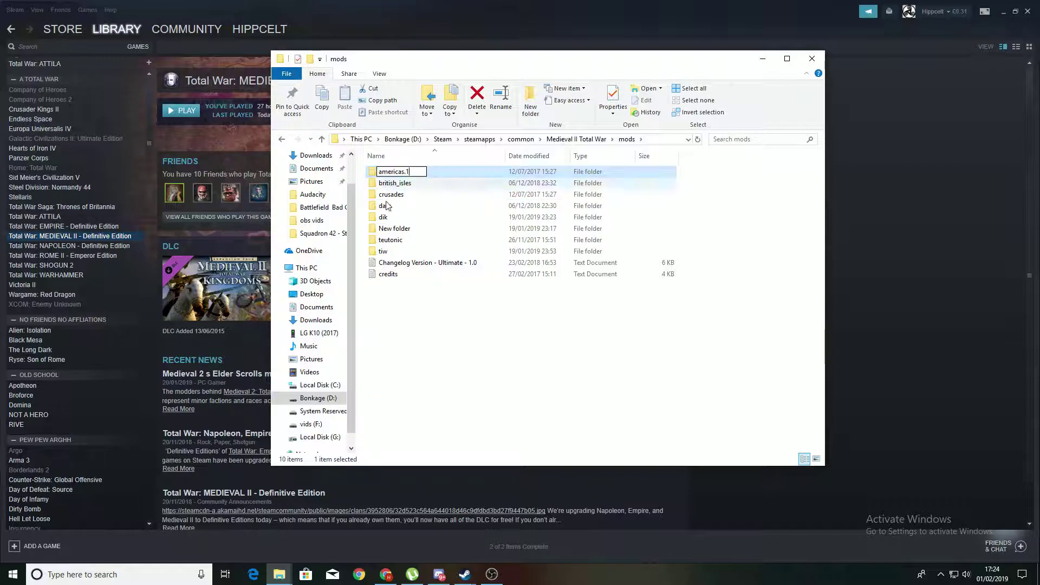
left_click(384, 254)
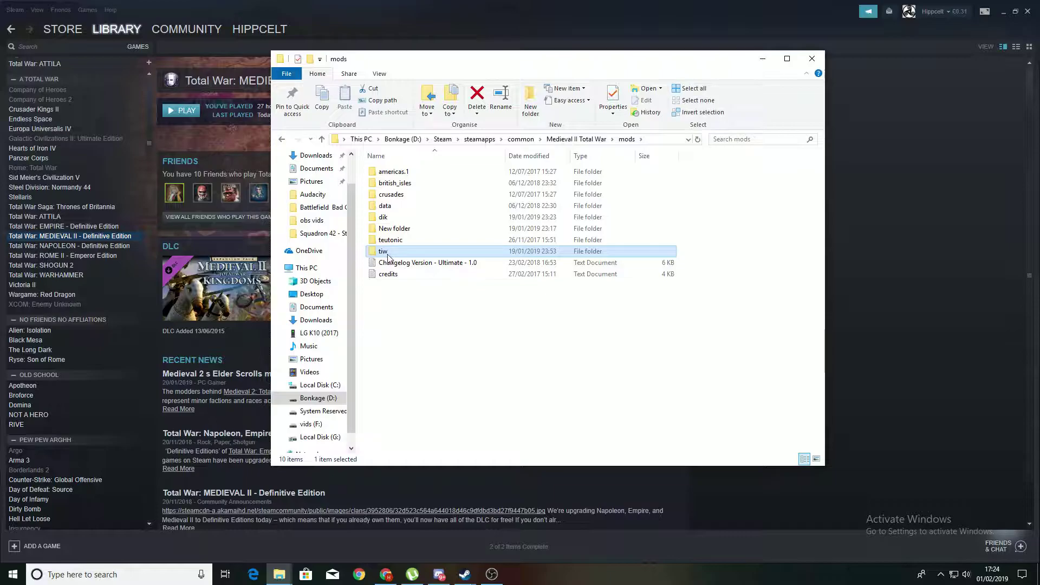
- Rename the tiw folder to americas and close File Explorer
right_click(383, 255)
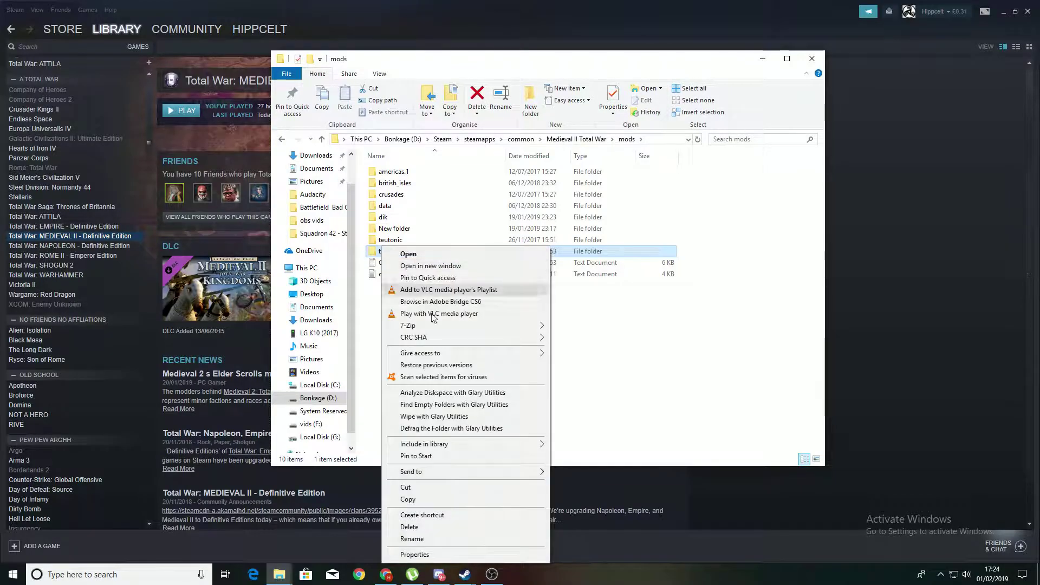
left_click(416, 539)
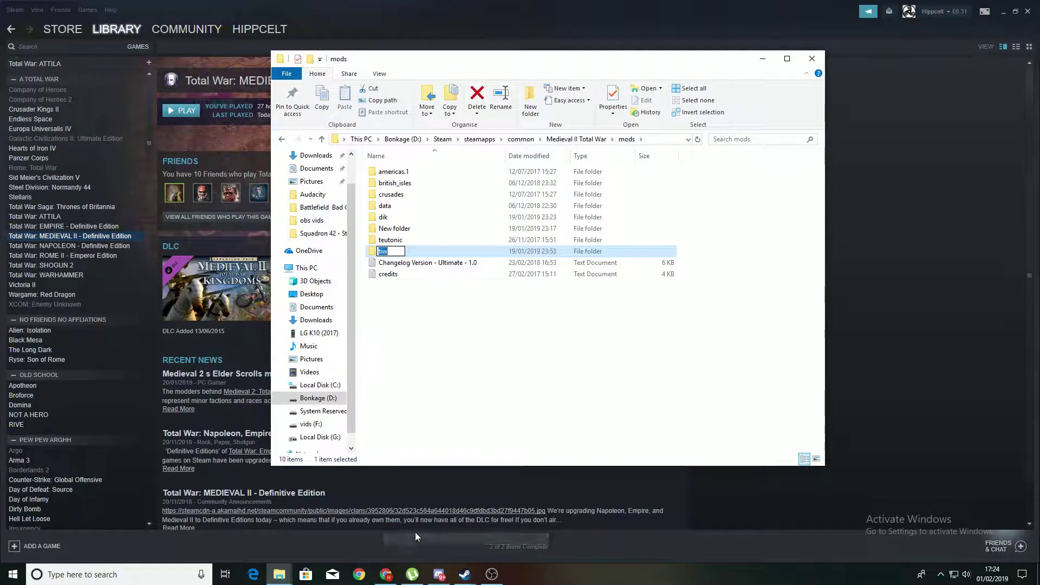
type("americas")
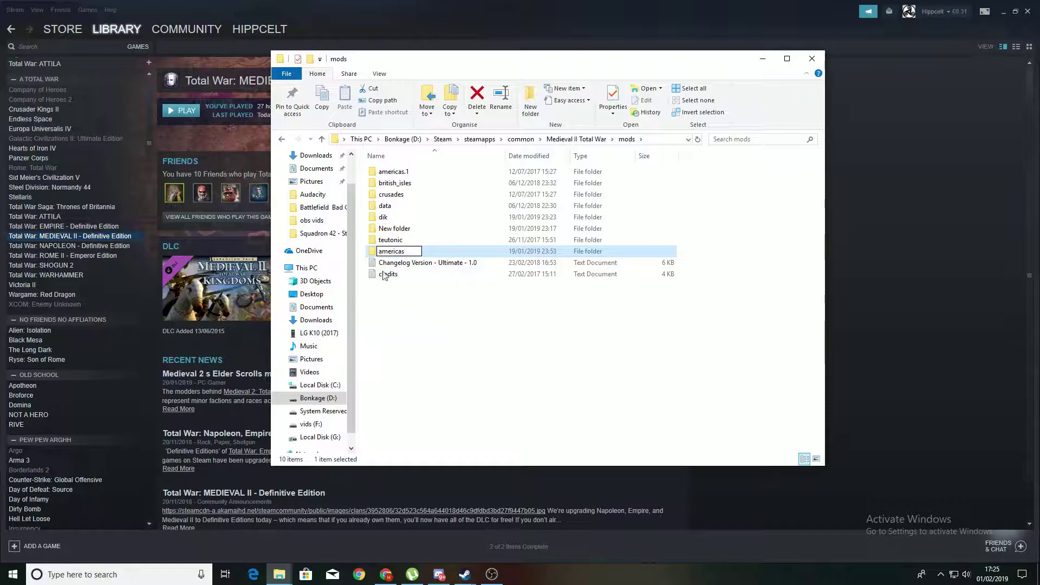
left_click(465, 316)
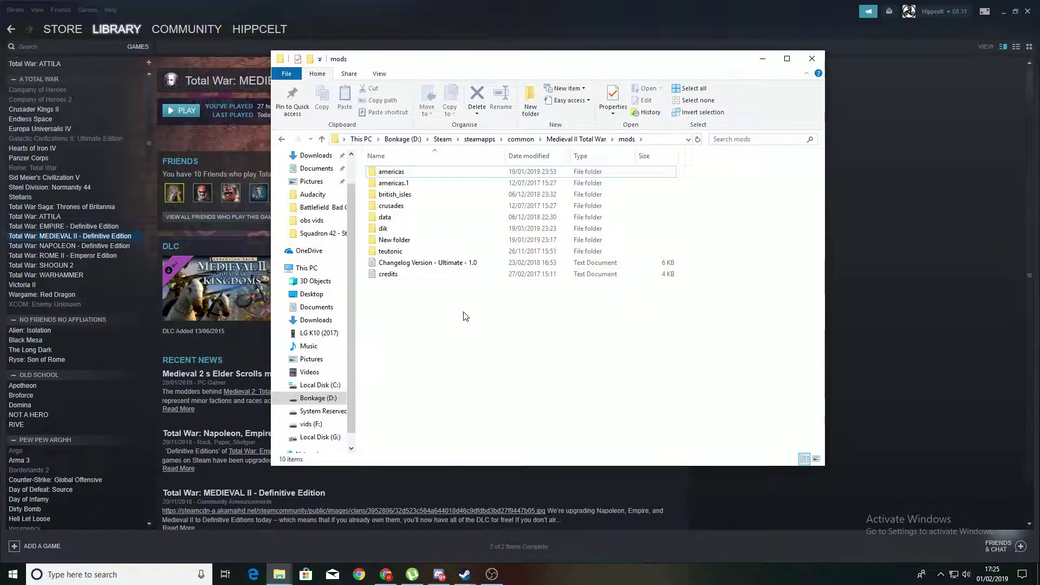
left_click(811, 63)
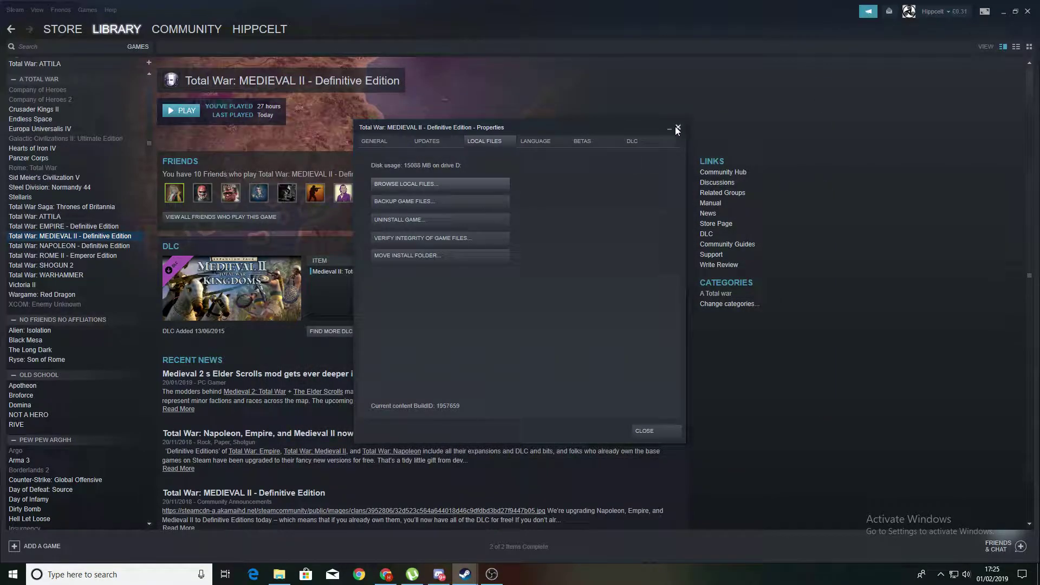
- Close Medieval II's properties, hit Play, and select Medieval II: Total War Americas
left_click(677, 128)
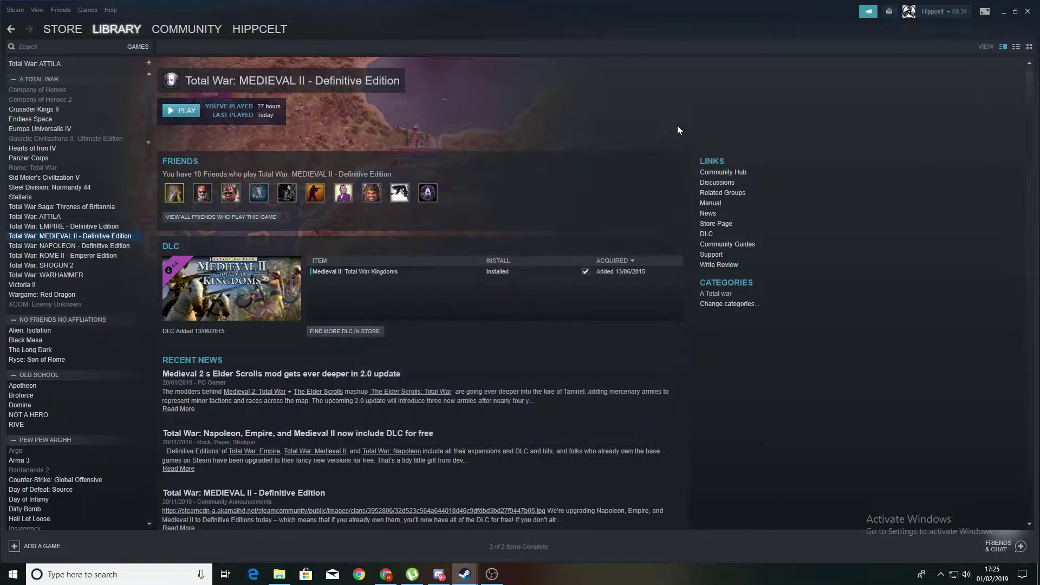
left_click(179, 111)
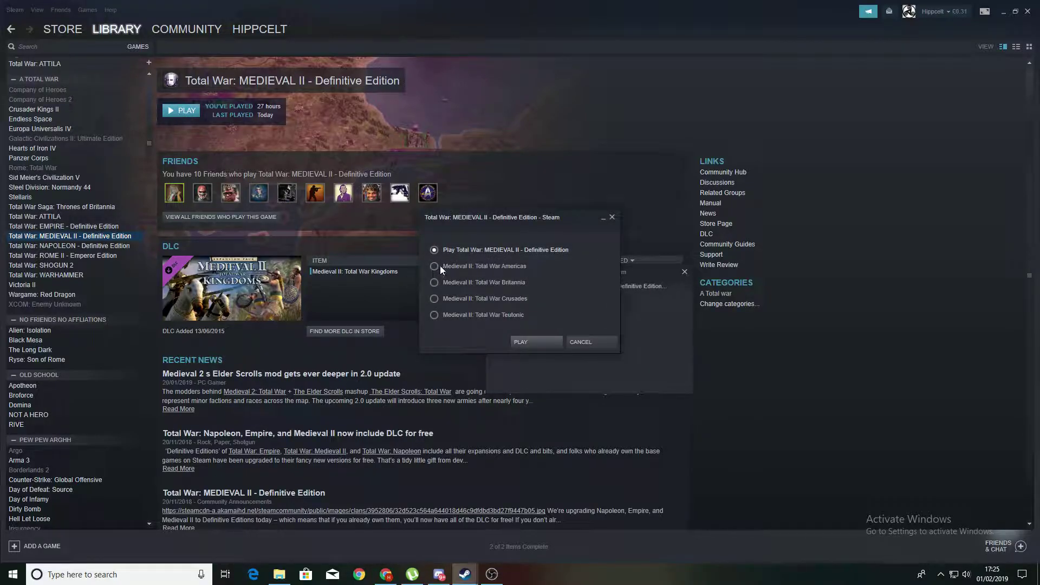
left_click(433, 264)
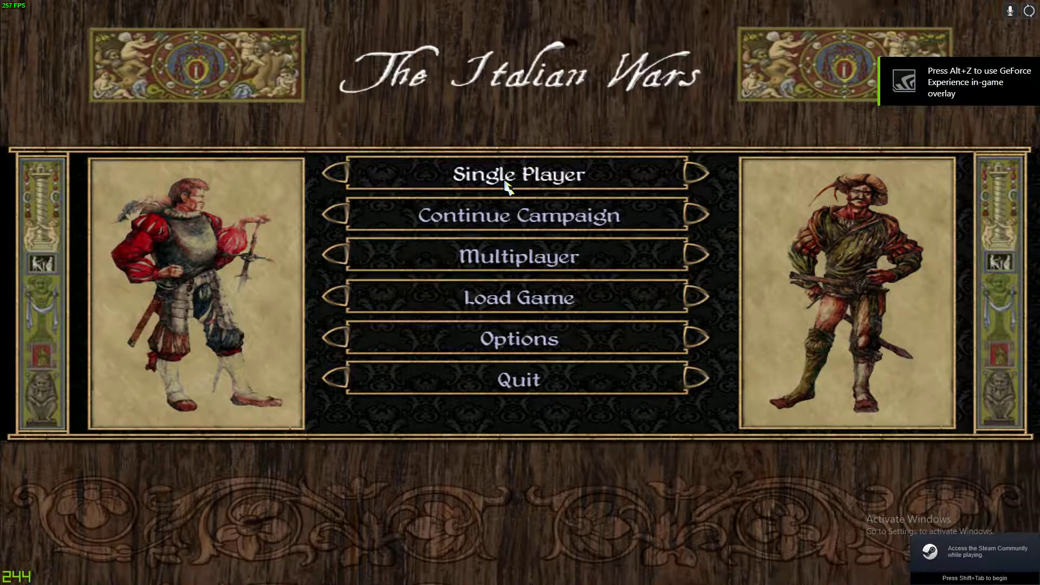
- From the game menu, start a Single Player campaign of The Italian Wars
left_click(508, 186)
left_click(516, 211)
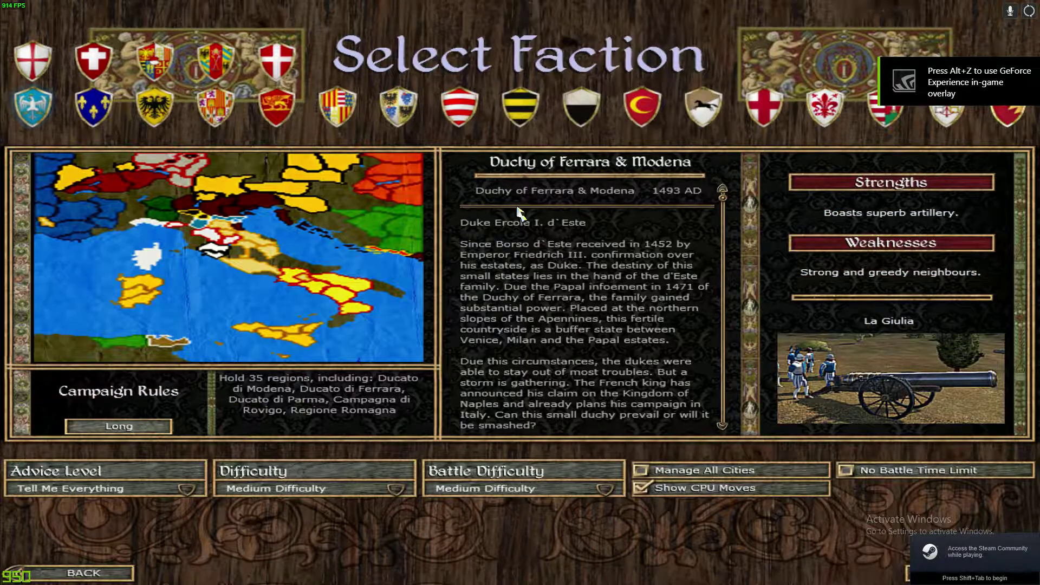